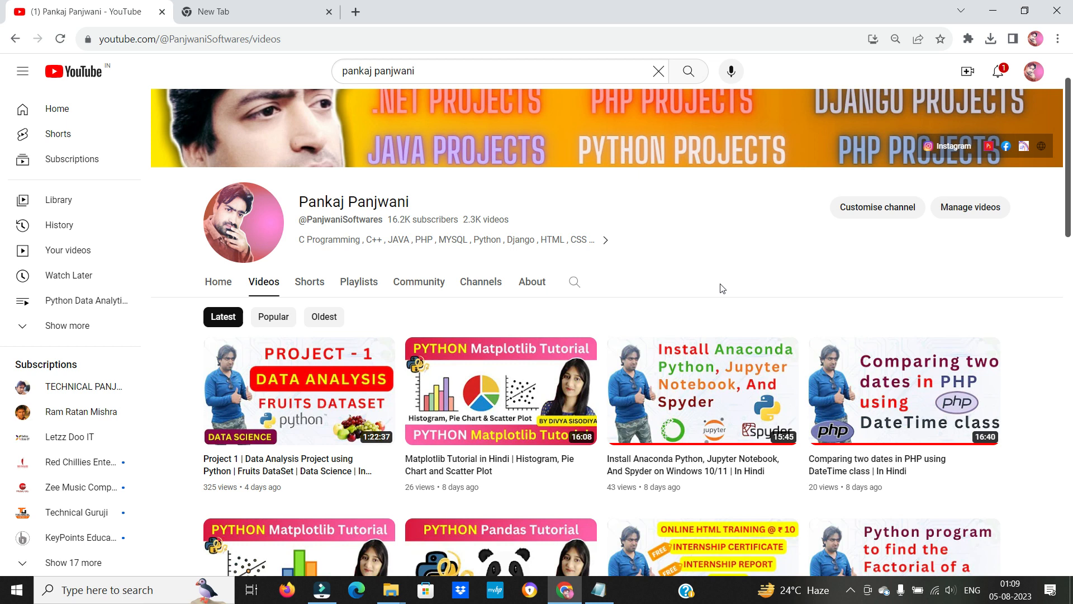
Open New Text Document.txt from the DataScienceYT folder in a maximized Notepad window
{"action": "key", "text": "alt+Tab"}
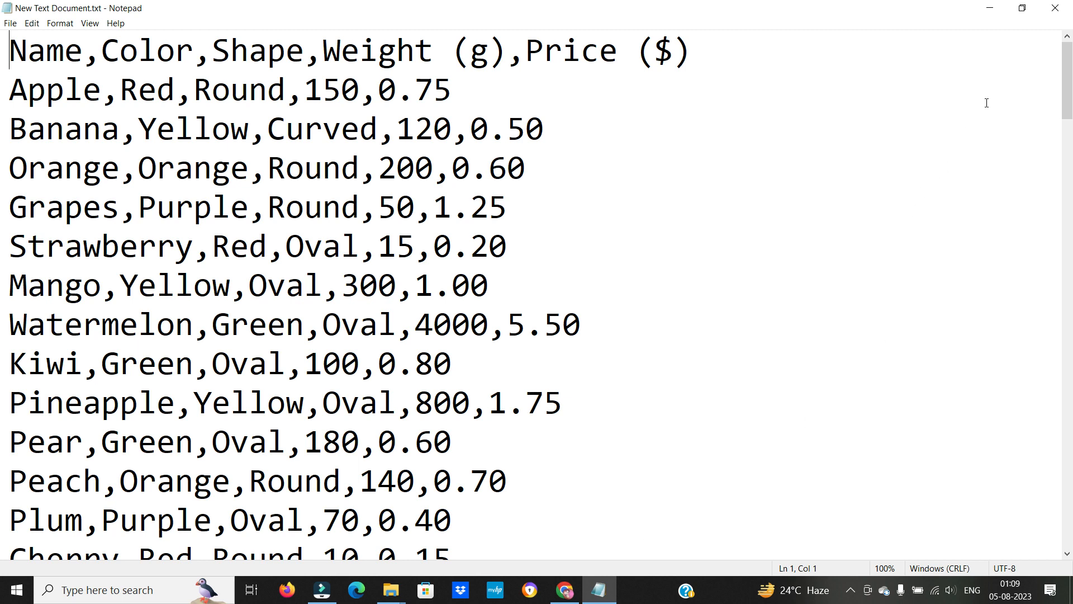
{"action": "left_click", "coordinate": [1056, 8]}
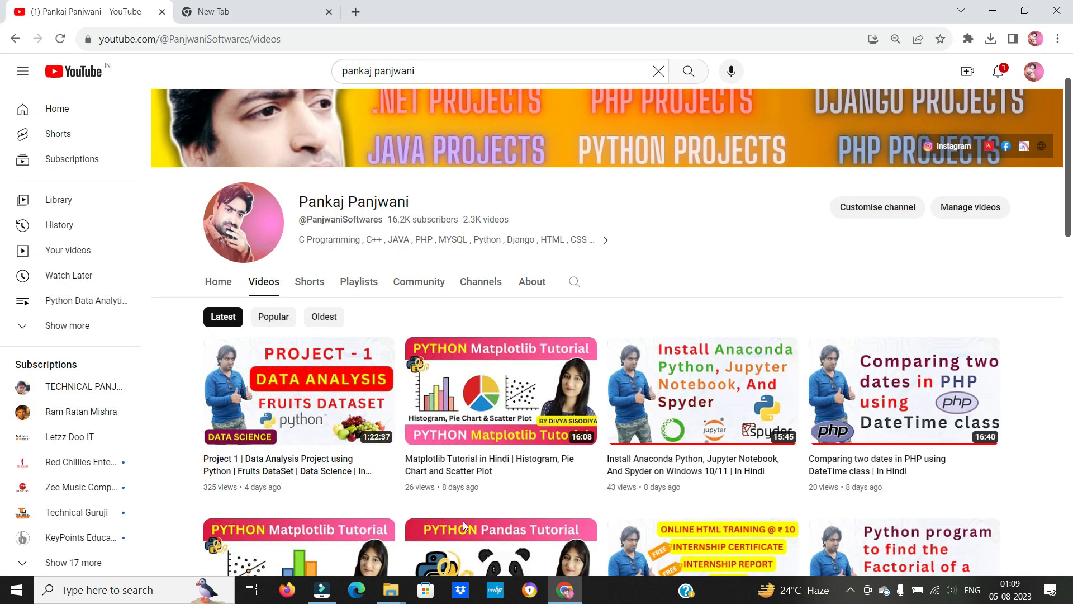
{"action": "left_click", "coordinate": [391, 589]}
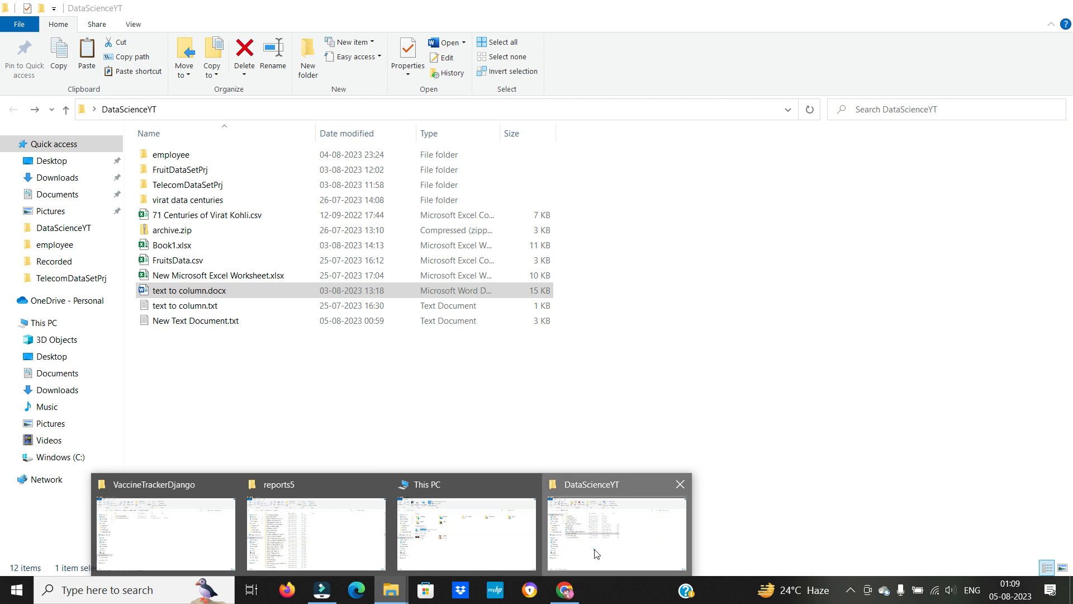
{"action": "left_click", "coordinate": [596, 554]}
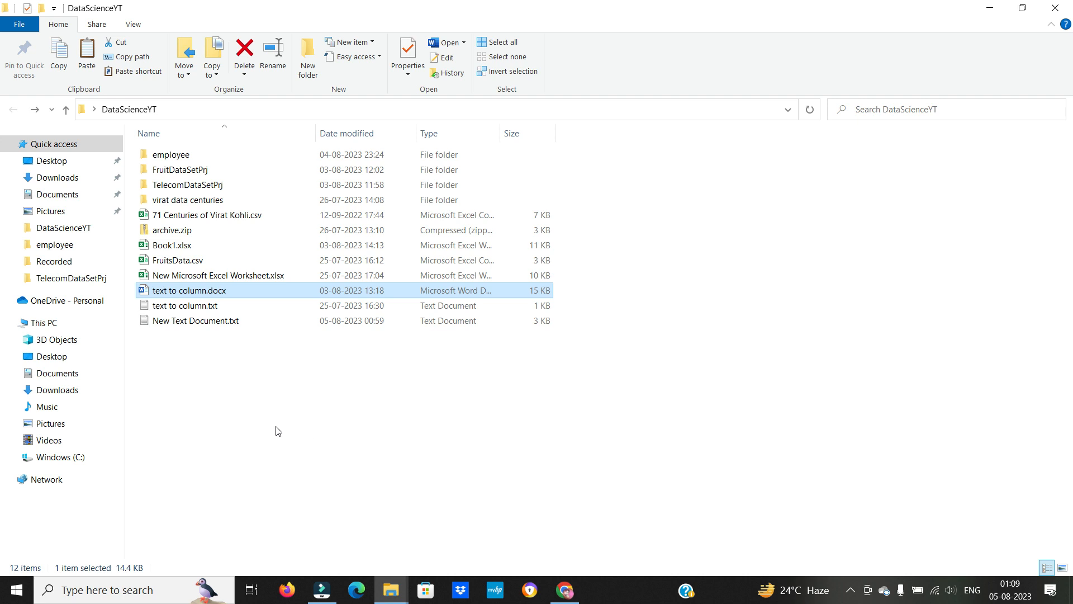
{"action": "left_click", "coordinate": [220, 367]}
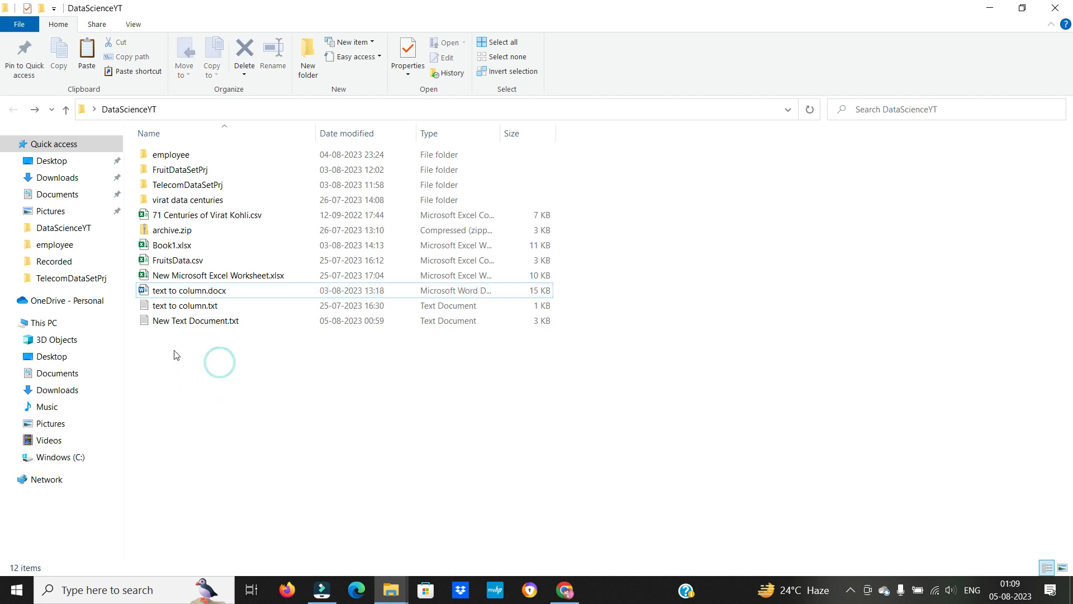
{"action": "left_click", "coordinate": [195, 321]}
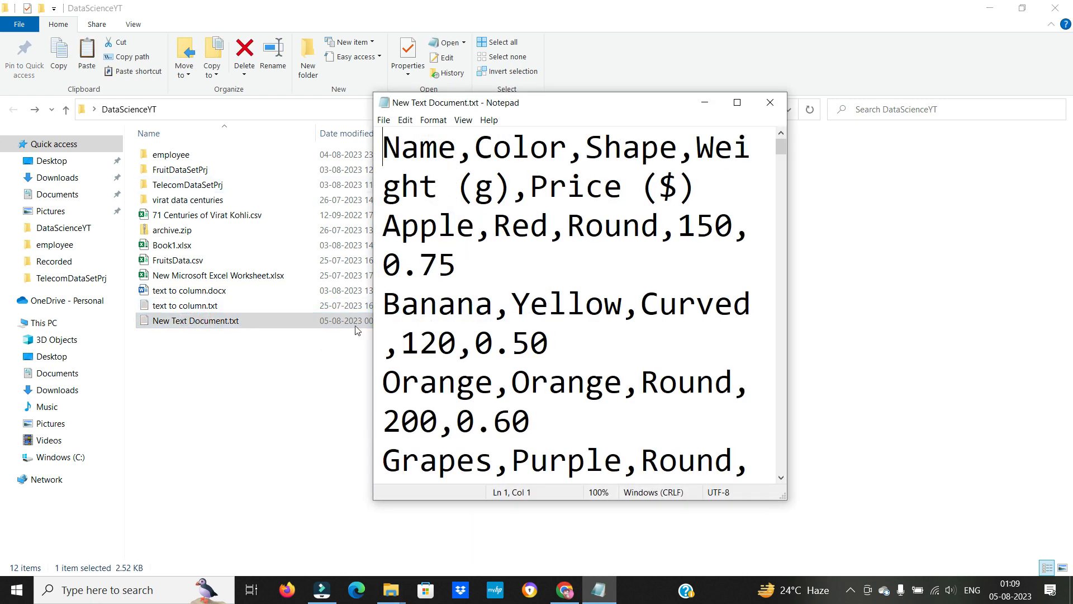
{"action": "left_click", "coordinate": [737, 103]}
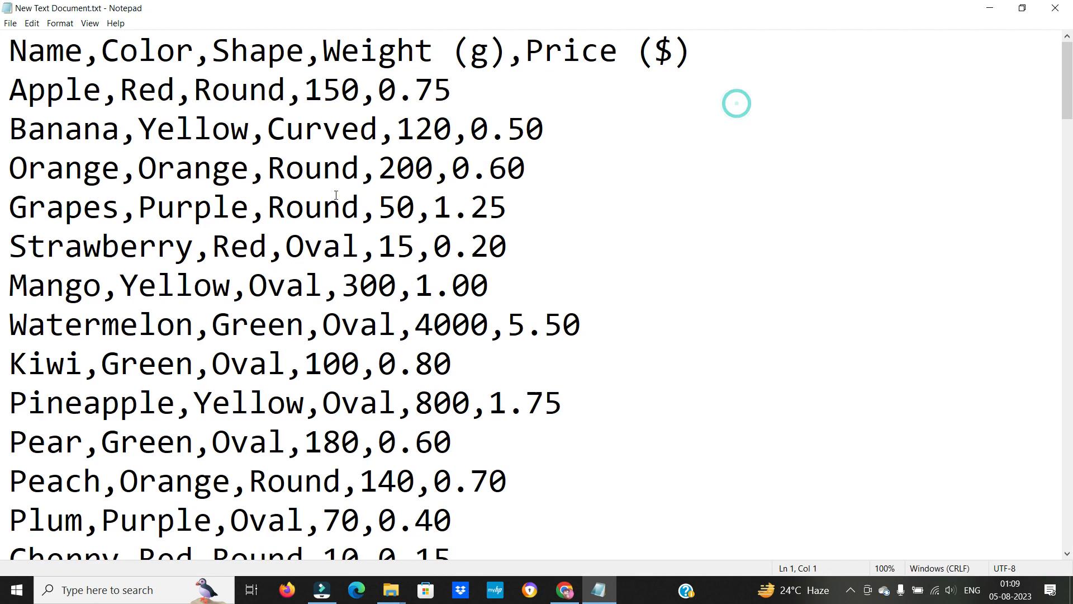
Examine the comma-separated fruit records under the Name, Color, Shape, Weight and Price header, then close the text file
{"action": "scroll", "coordinate": [171, 178], "scroll_direction": "down", "scroll_amount": 1}
{"action": "scroll", "coordinate": [170, 172], "scroll_direction": "up", "scroll_amount": 1}
{"action": "left_click_drag", "start_coordinate": [64, 50], "coordinate": [596, 427]}
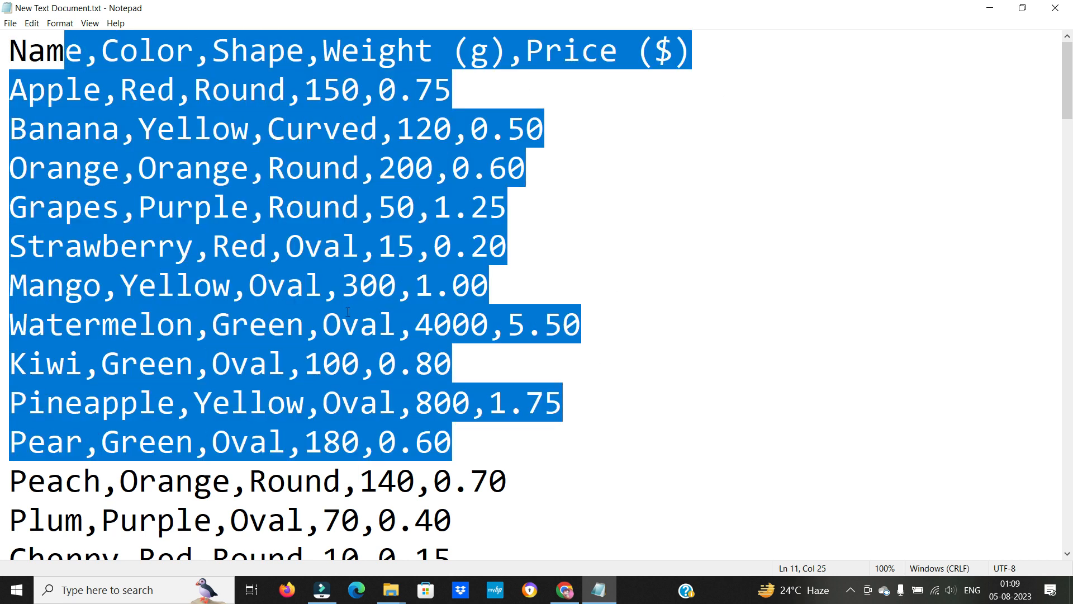
{"action": "scroll", "coordinate": [348, 312], "scroll_direction": "down", "scroll_amount": 7}
{"action": "scroll", "coordinate": [348, 311], "scroll_direction": "up", "scroll_amount": 7}
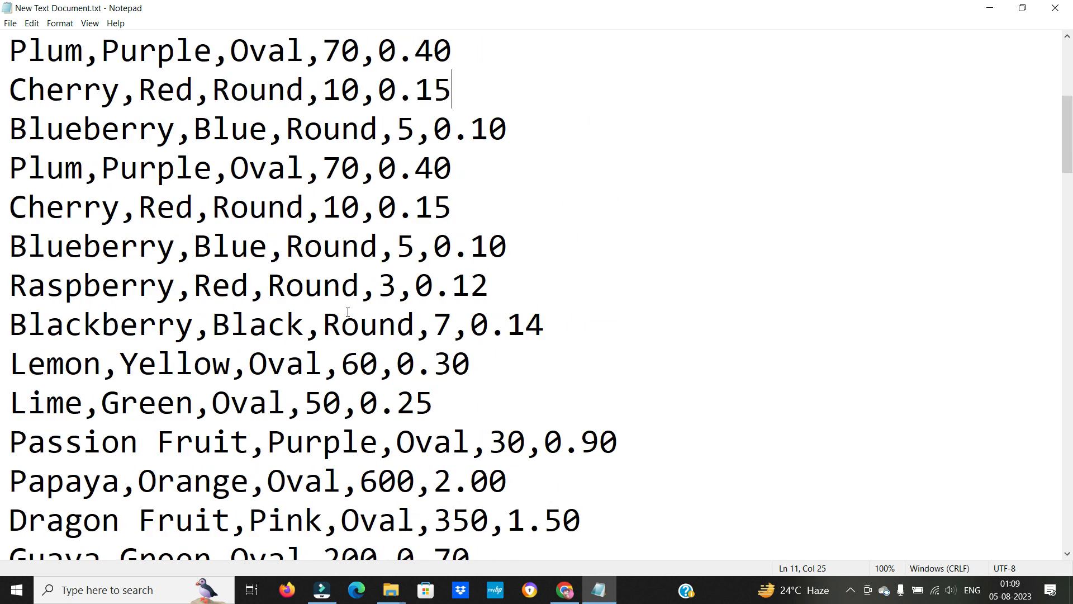
{"action": "left_click", "coordinate": [341, 246]}
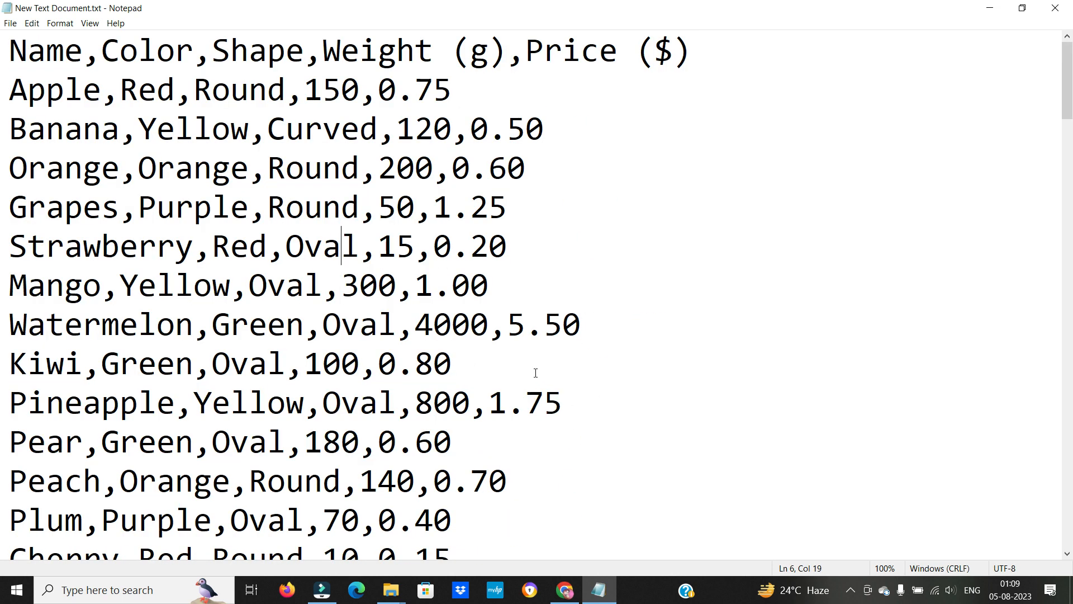
{"action": "left_click", "coordinate": [1056, 7]}
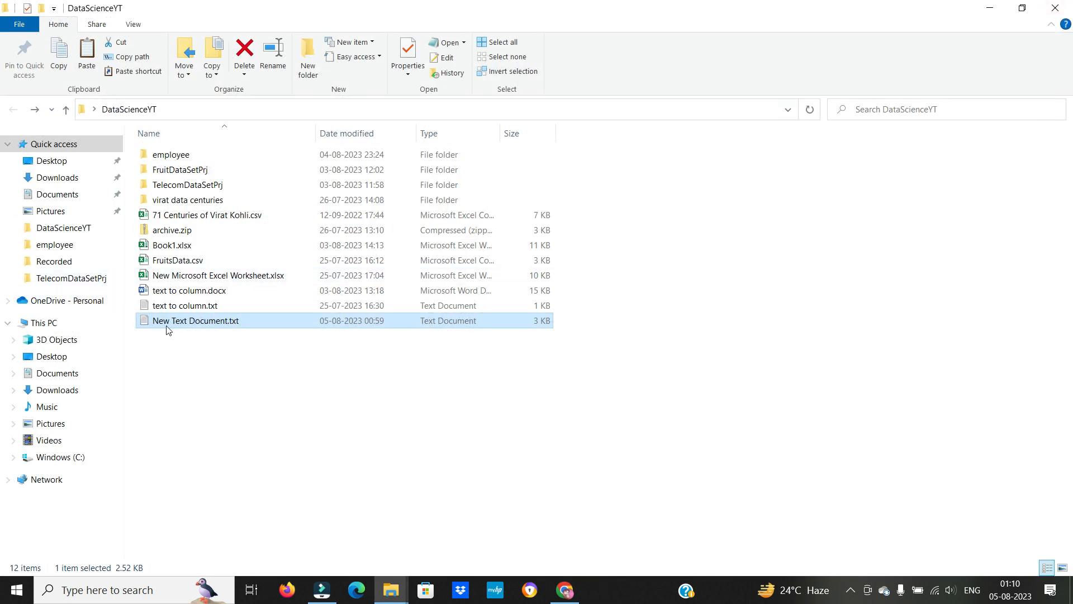
{"action": "right_click", "coordinate": [167, 328]}
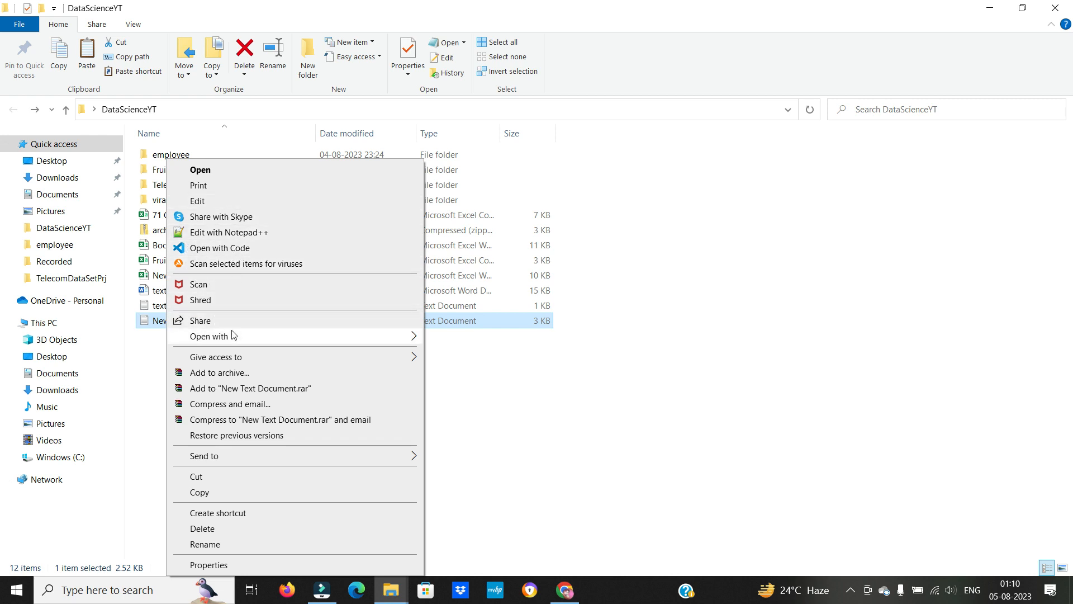
{"action": "mouse_move", "coordinate": [328, 342]}
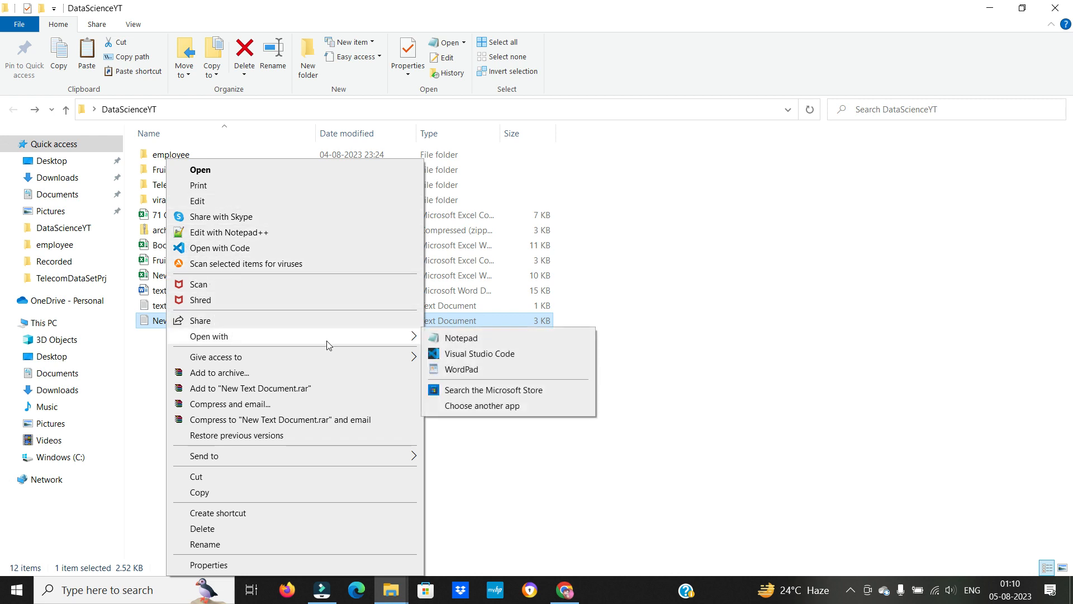
{"action": "left_click", "coordinate": [474, 408]}
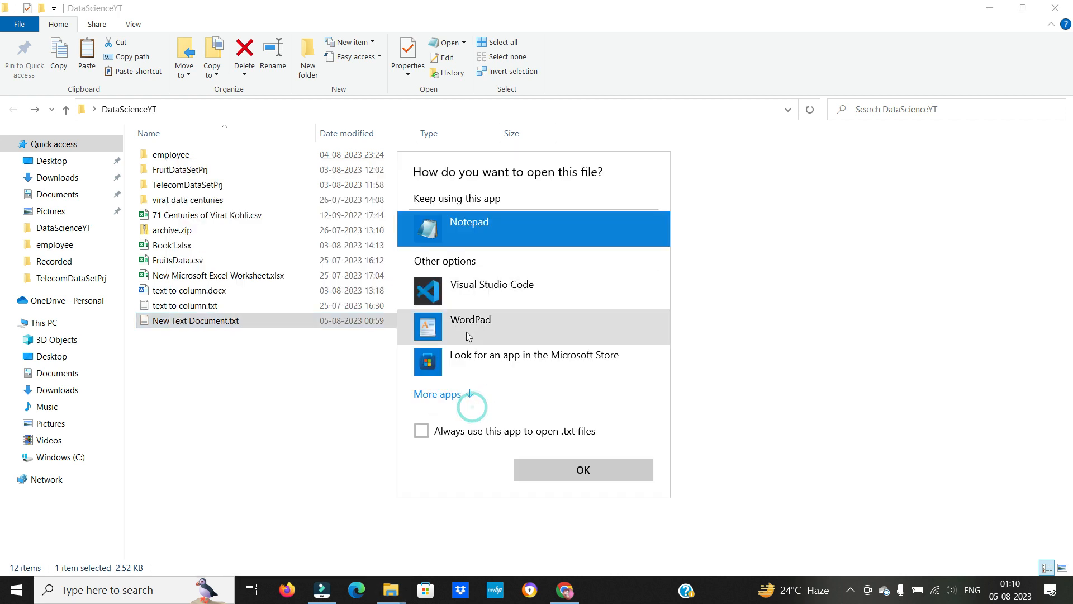
{"action": "left_click", "coordinate": [448, 394]}
{"action": "scroll", "coordinate": [549, 325], "scroll_direction": "down", "scroll_amount": 5}
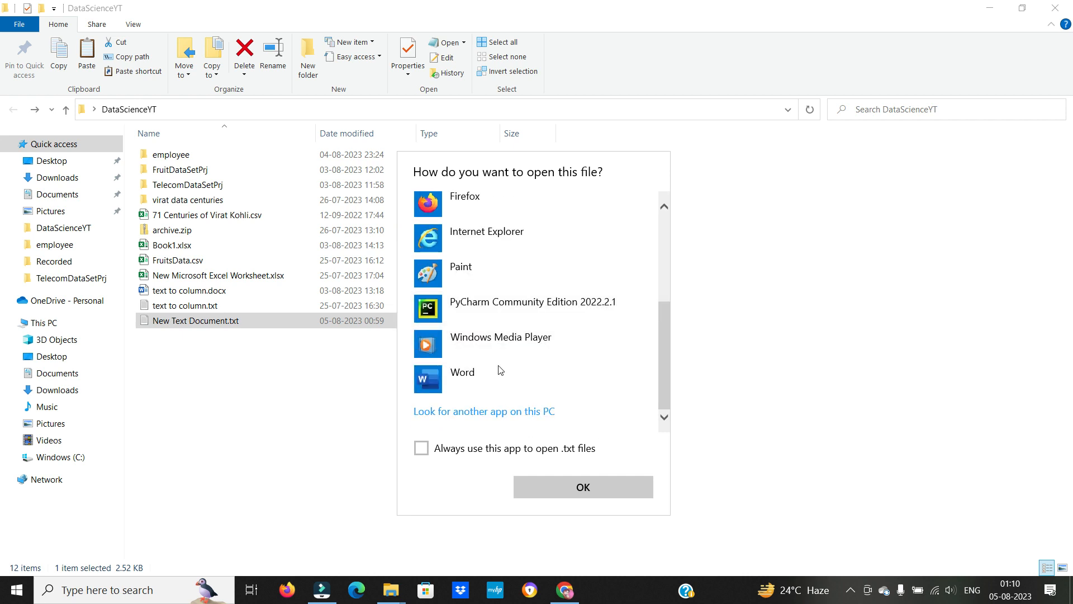
{"action": "left_click", "coordinate": [507, 415]}
{"action": "scroll", "coordinate": [175, 108], "scroll_direction": "down", "scroll_amount": 2}
{"action": "left_click", "coordinate": [485, 315]}
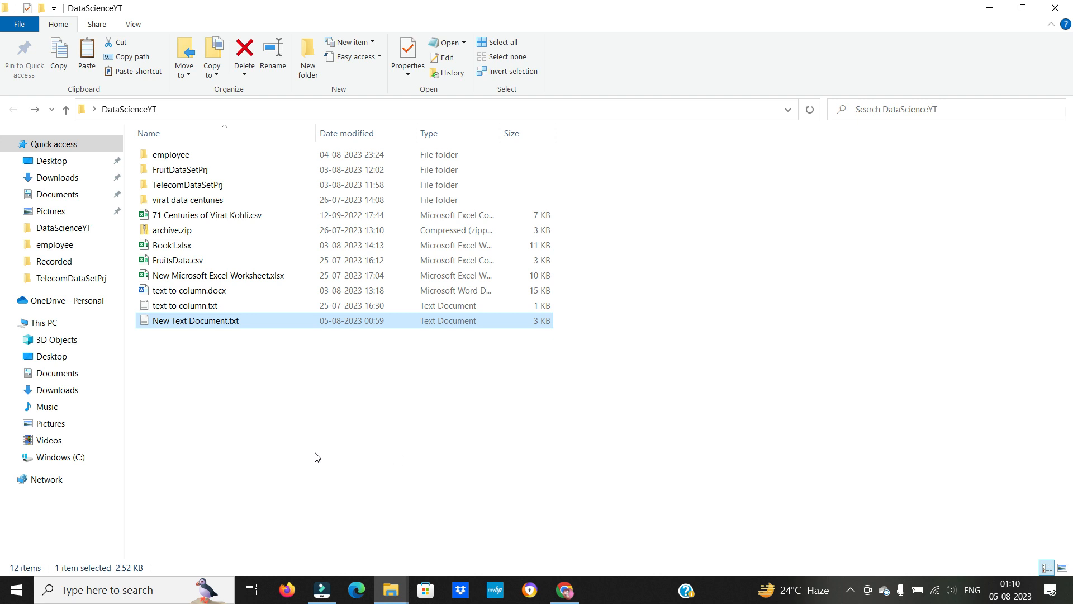
Open New Text Document.txt in Notepad again and copy its entire contents
{"action": "double_click", "coordinate": [198, 324]}
{"action": "left_click", "coordinate": [594, 329]}
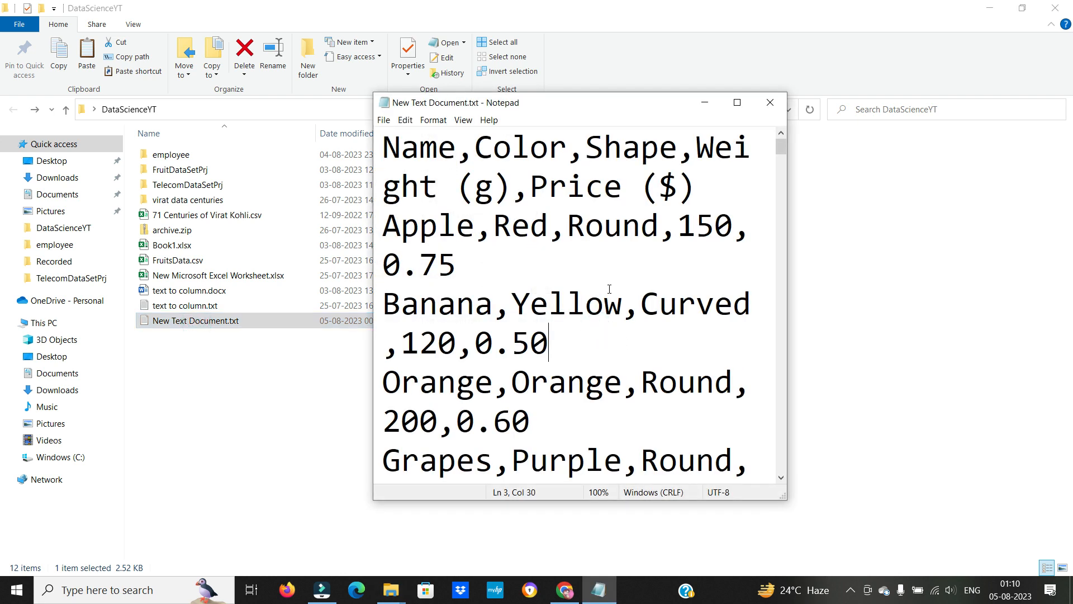
{"action": "key", "text": "ctrl+a"}
{"action": "right_click", "coordinate": [415, 256]}
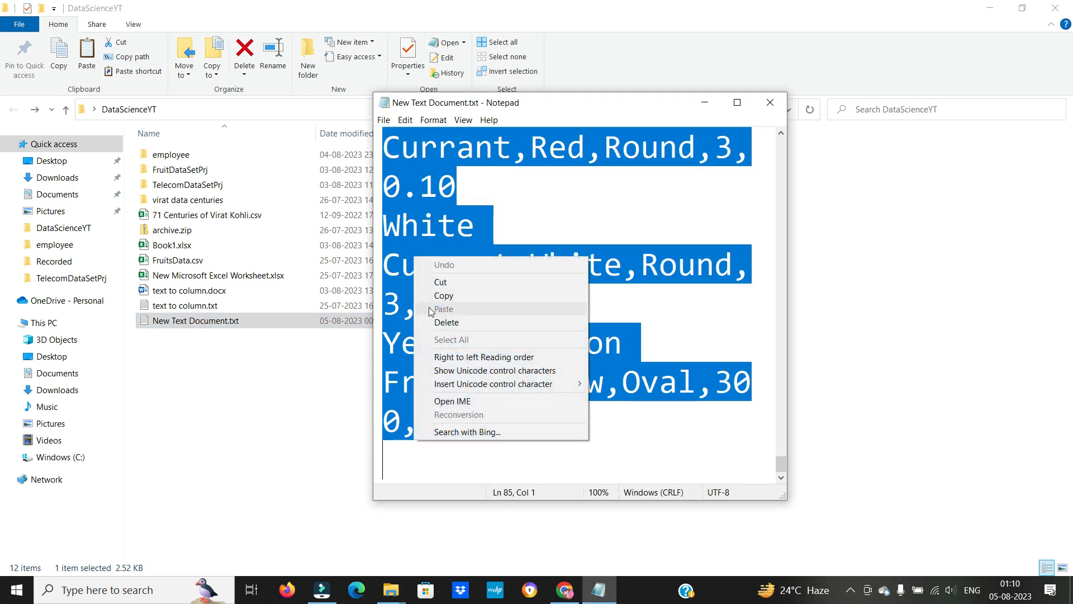
{"action": "left_click", "coordinate": [442, 295]}
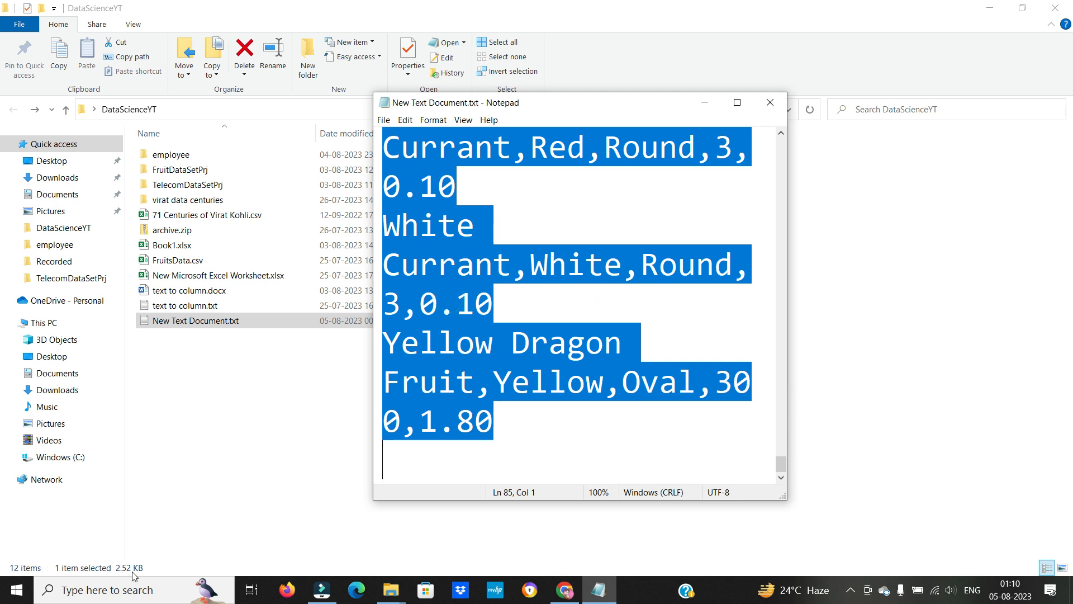
Switch to Excel and create a blank workbook in a maximized window
{"action": "left_click", "coordinate": [123, 597]}
{"action": "type", "text": "excel"}
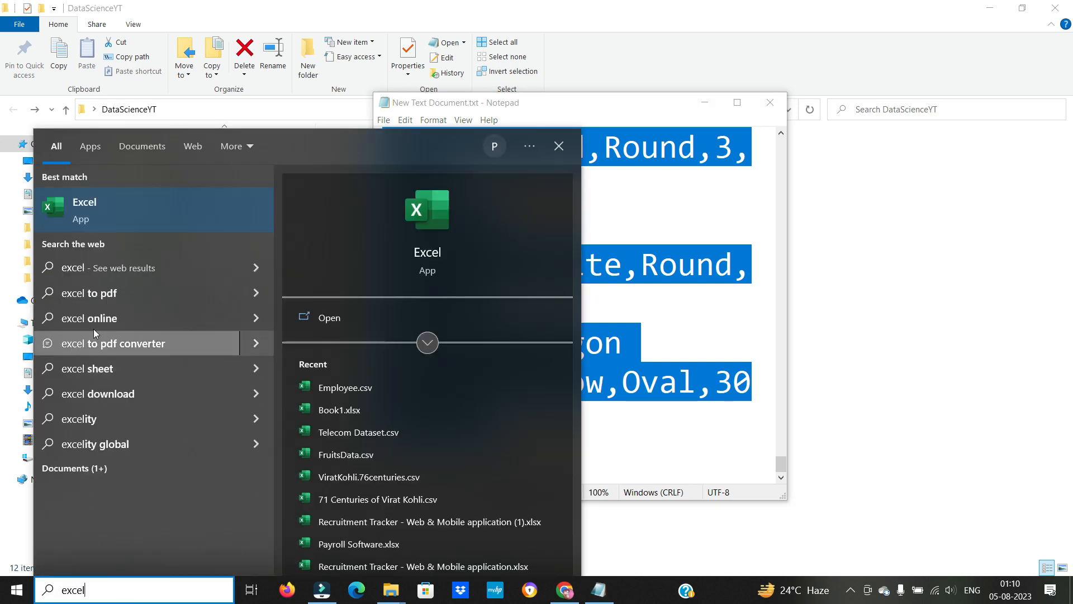
{"action": "left_click", "coordinate": [70, 224]}
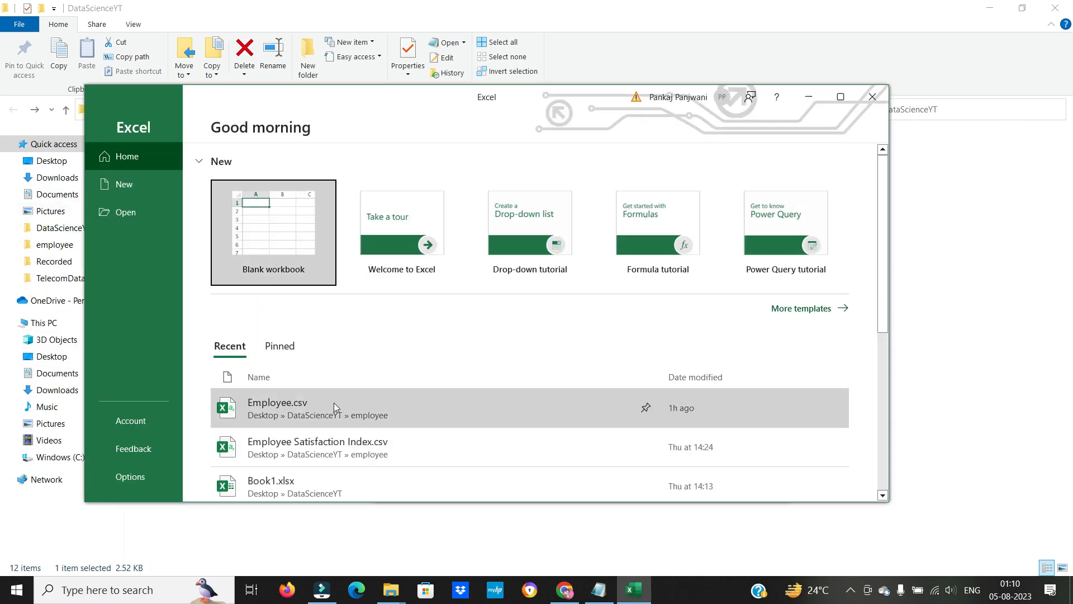
{"action": "left_click", "coordinate": [265, 232]}
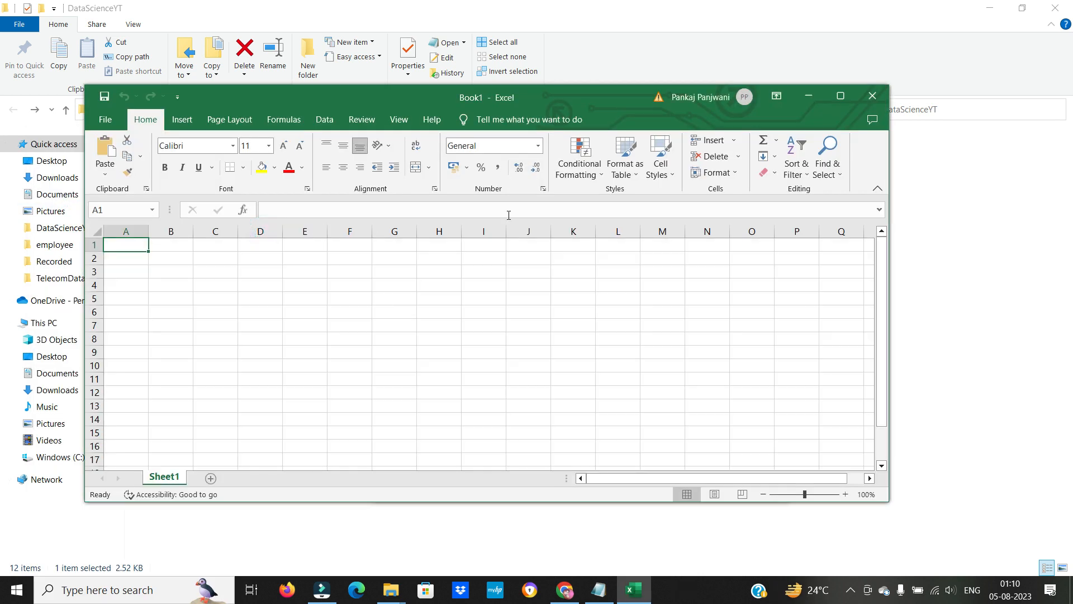
{"action": "left_click", "coordinate": [840, 96]}
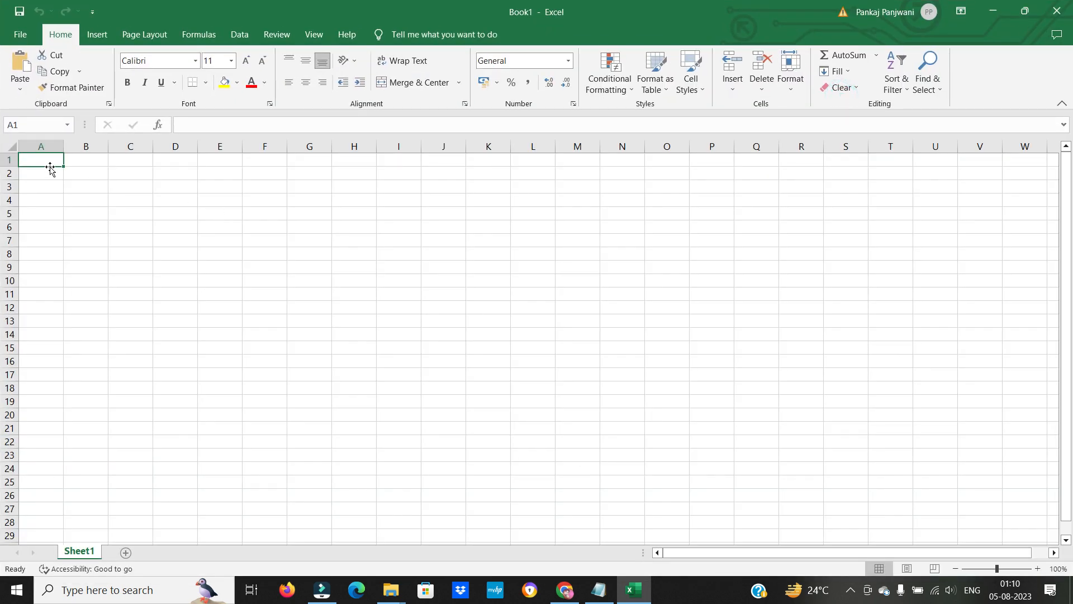
Paste the copied fruit data into the sheet starting at cell A1 and auto-fit the width of column A
{"action": "key", "text": "ctrl+v"}
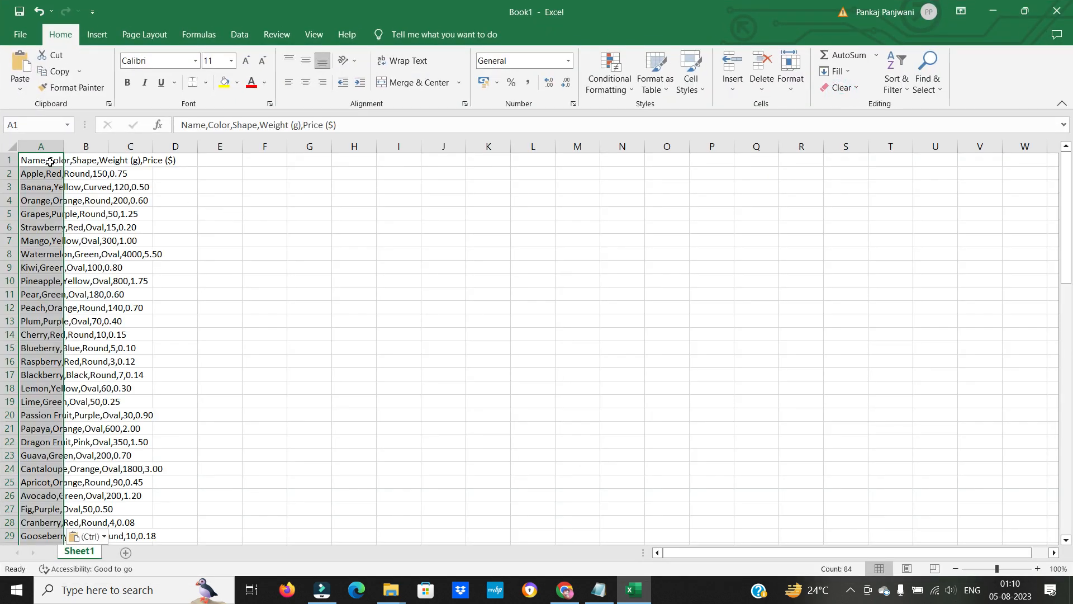
{"action": "left_click", "coordinate": [192, 223]}
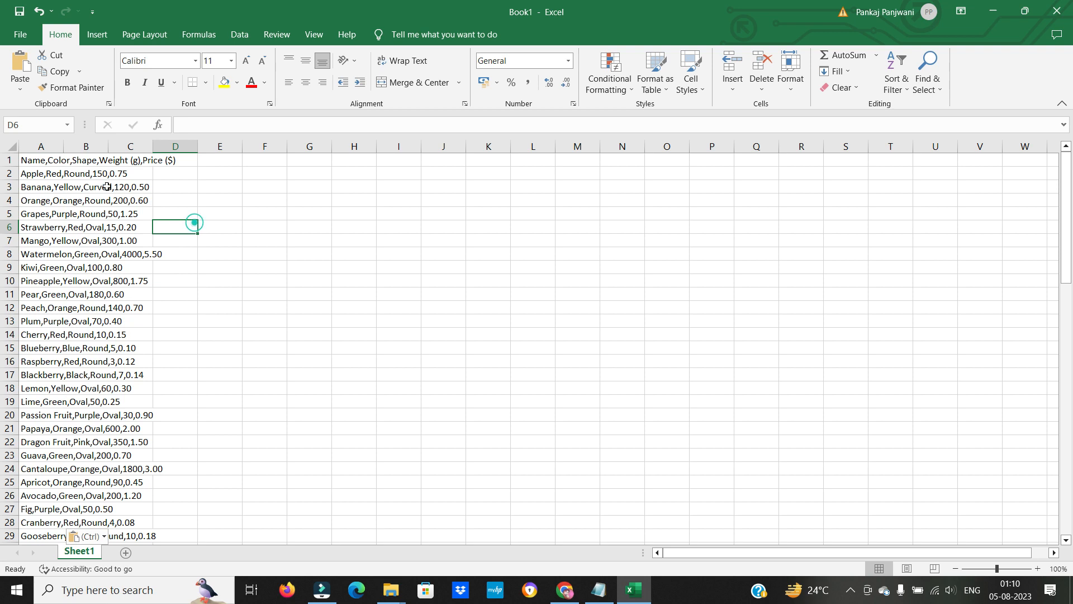
{"action": "left_click", "coordinate": [47, 147]}
{"action": "double_click", "coordinate": [63, 146]}
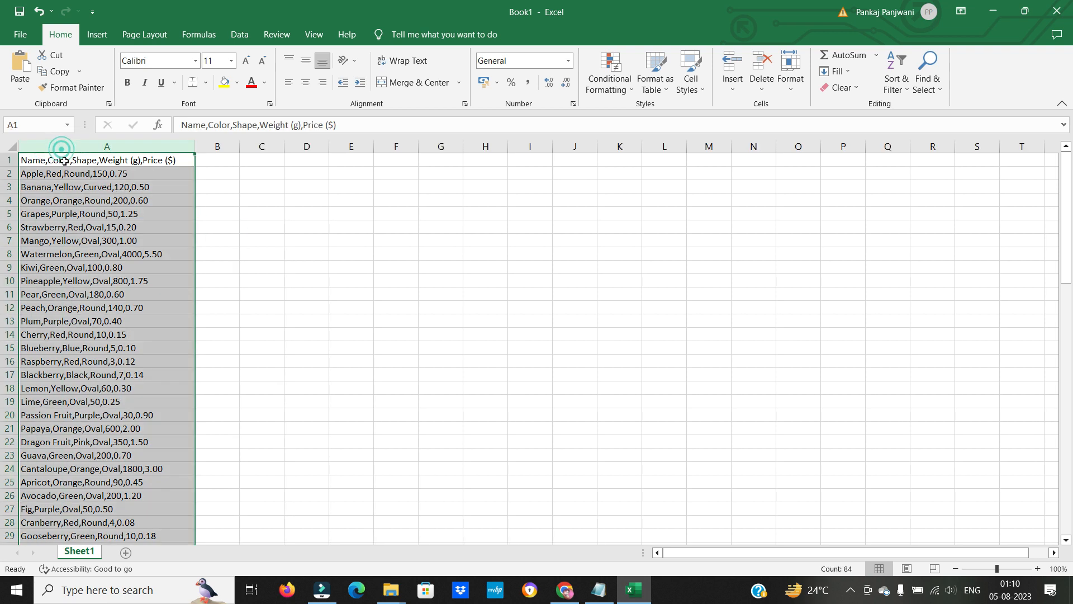
Check the pasted rows, select column A and start Text to Columns on it with the Delimited data type
{"action": "scroll", "coordinate": [102, 312], "scroll_direction": "down", "scroll_amount": 9}
{"action": "scroll", "coordinate": [84, 375], "scroll_direction": "up", "scroll_amount": 6}
{"action": "scroll", "coordinate": [83, 378], "scroll_direction": "up", "scroll_amount": 3}
{"action": "left_click", "coordinate": [104, 140]}
{"action": "left_click", "coordinate": [108, 146]}
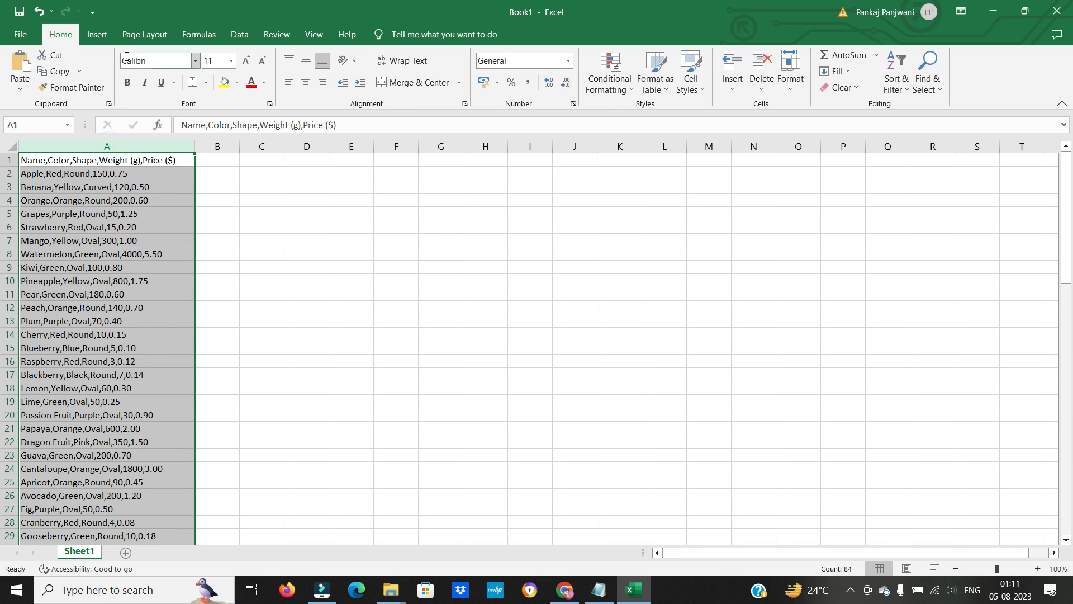
{"action": "left_click", "coordinate": [237, 35]}
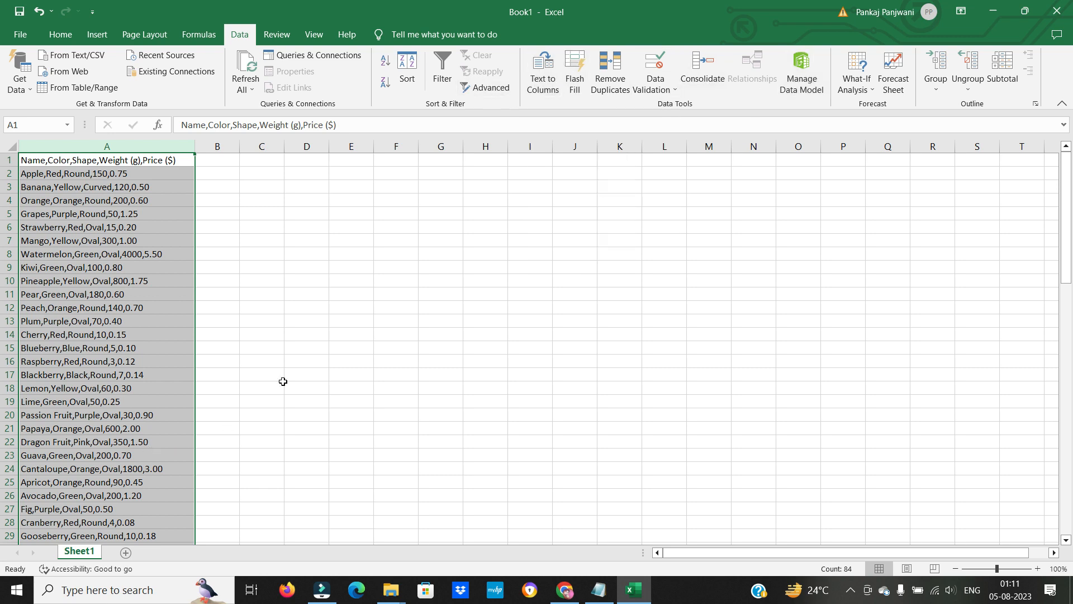
{"action": "left_click", "coordinate": [541, 86]}
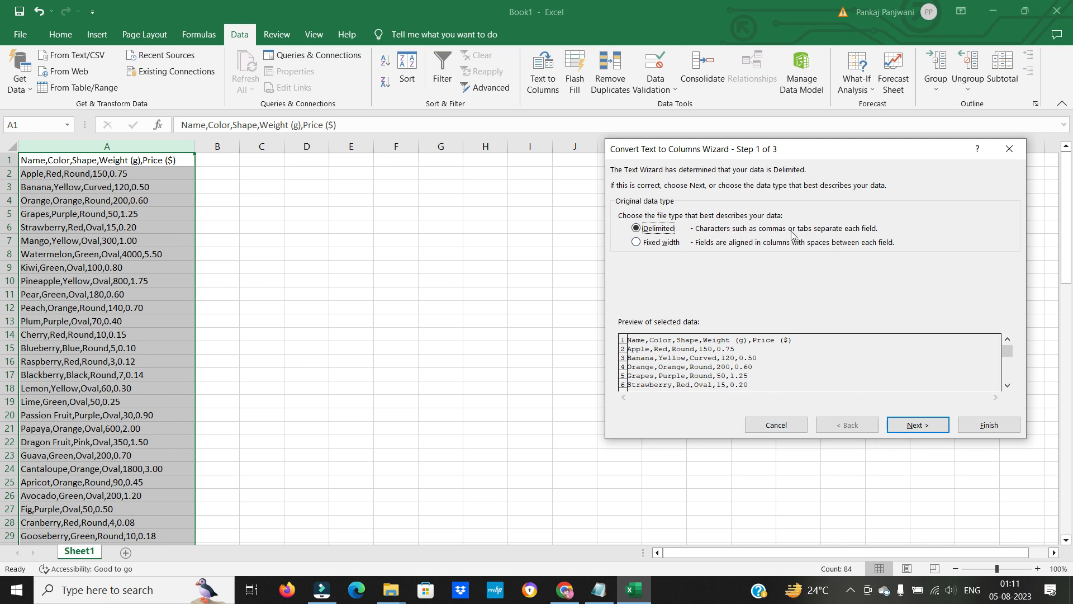
{"action": "left_click", "coordinate": [907, 427]}
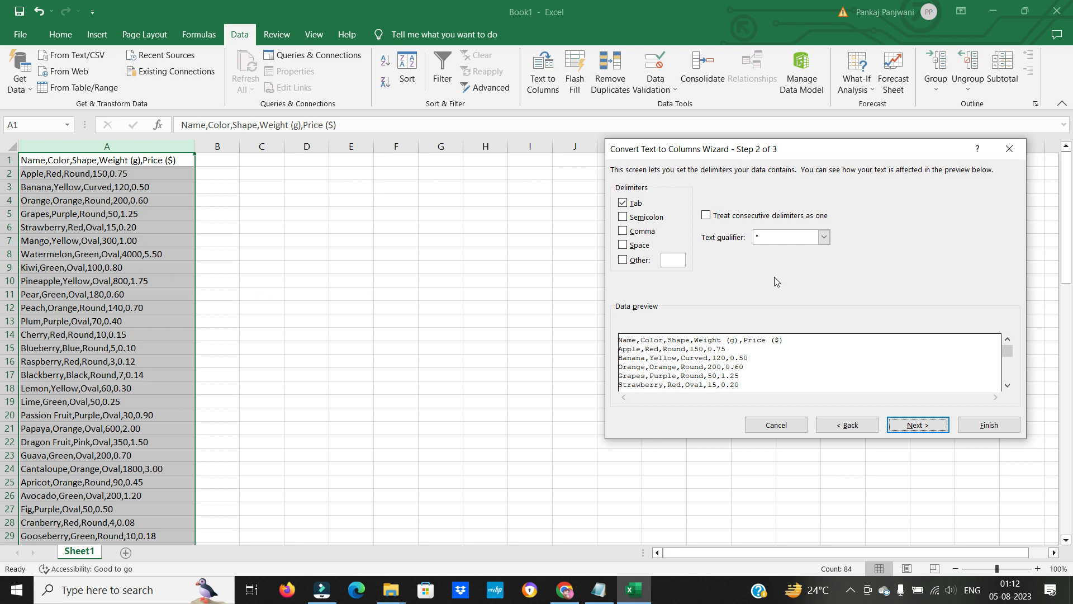
Set Comma instead of Tab as the delimiter, checking the separators in the Notepad file, and advance to the column data format settings
{"action": "left_click", "coordinate": [622, 203]}
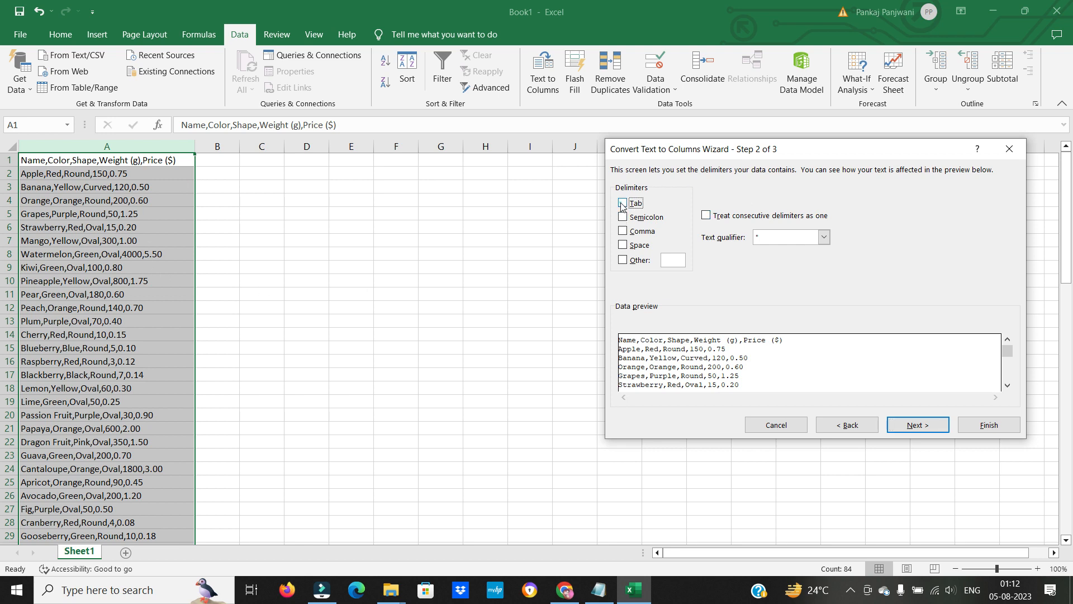
{"action": "left_click", "coordinate": [623, 231]}
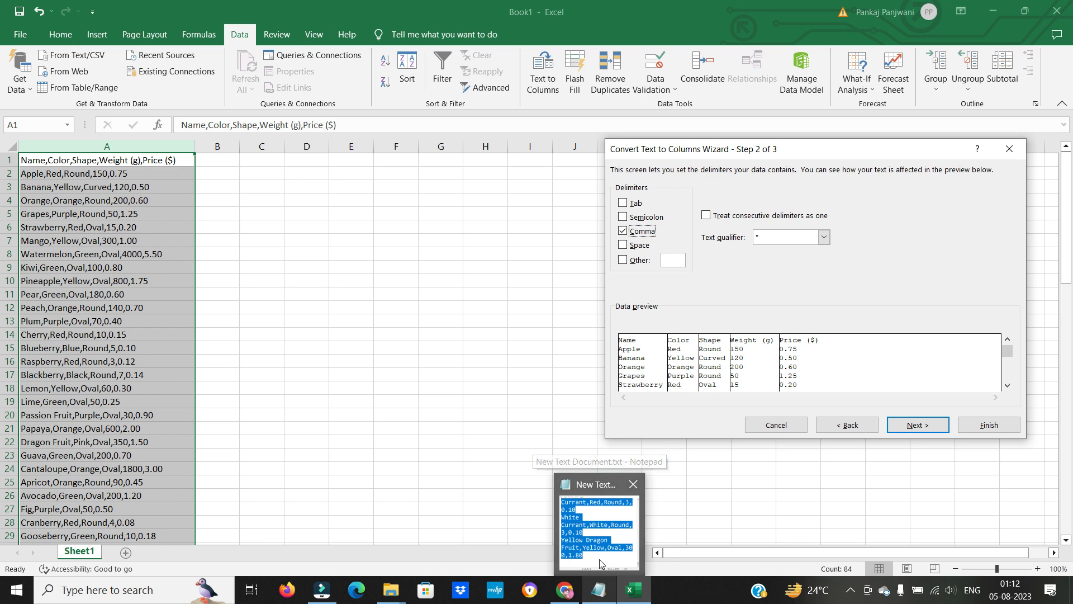
{"action": "left_click", "coordinate": [597, 596]}
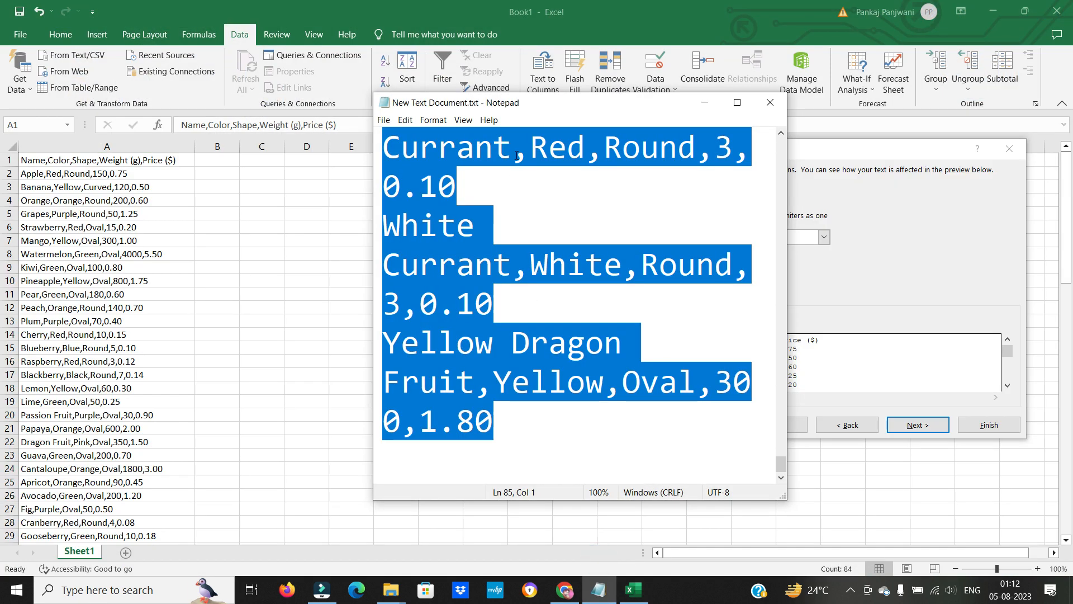
{"action": "left_click", "coordinate": [705, 103]}
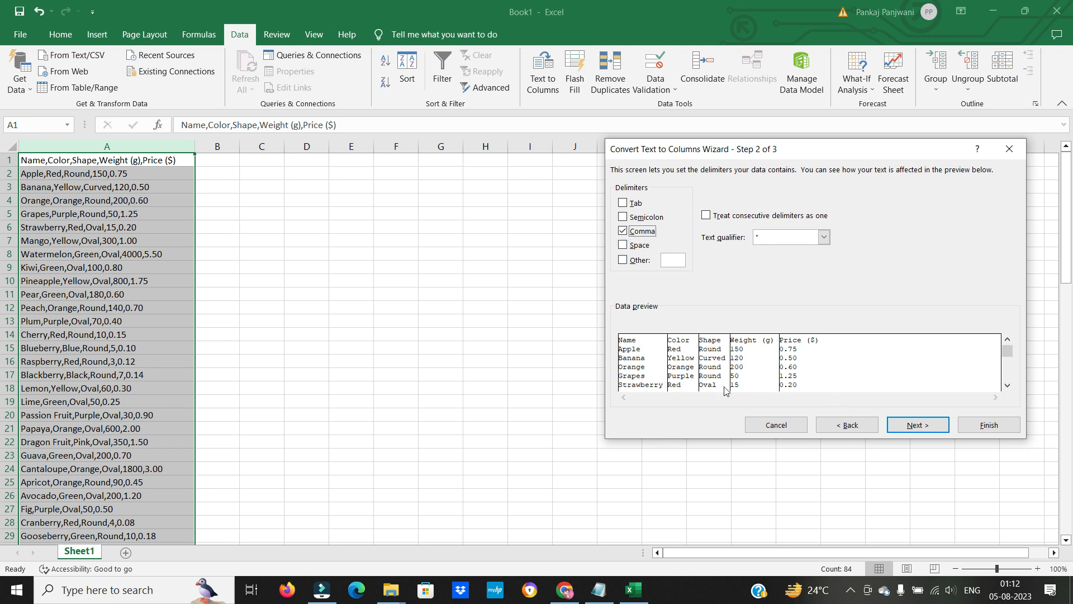
{"action": "left_click", "coordinate": [896, 428]}
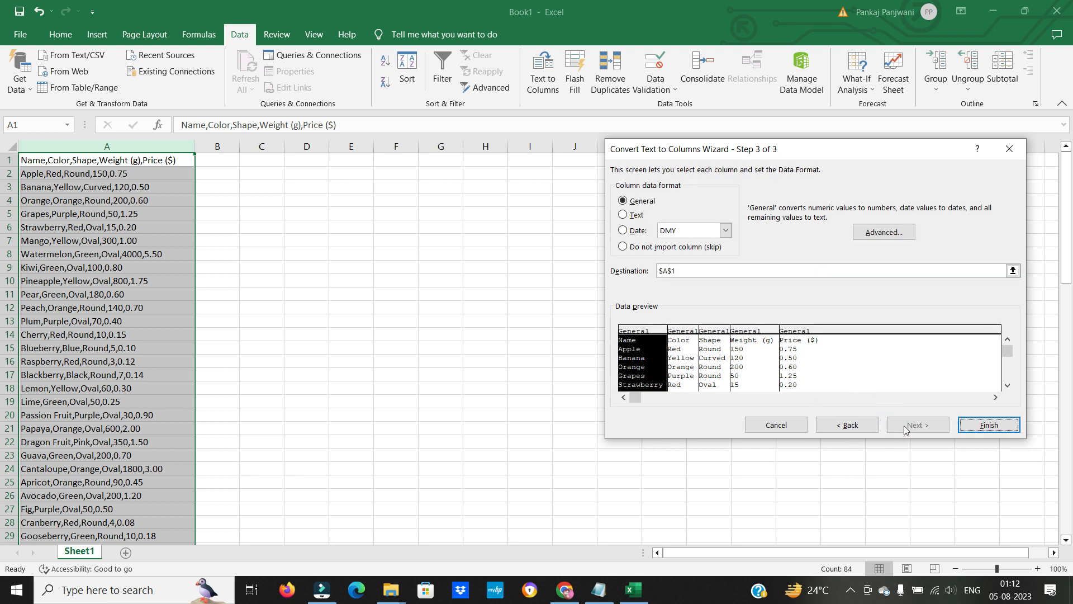
Finish Text to Columns with the General column format and destination $A$1, then deselect the split fruit data
{"action": "left_click", "coordinate": [978, 426]}
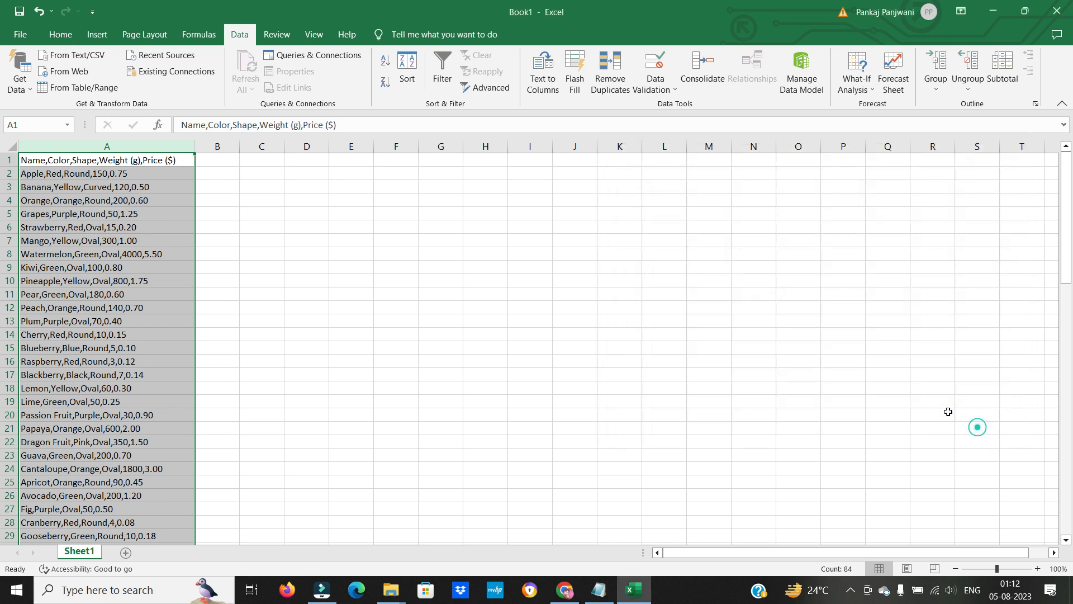
{"action": "left_click", "coordinate": [567, 305]}
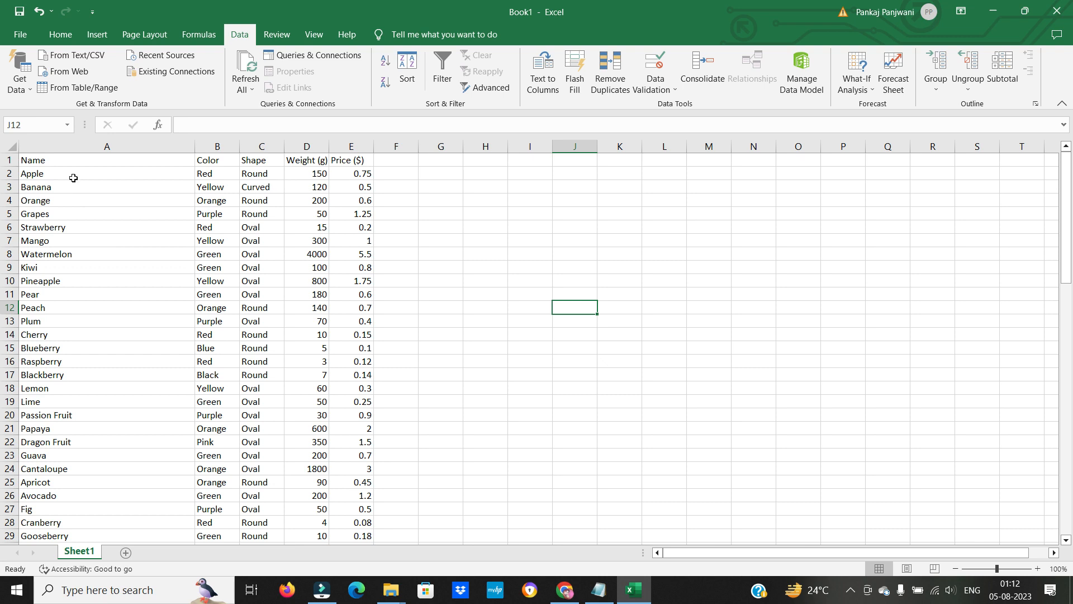
Save the workbook on this PC in the Desktop DataScienceYT folder as Book1.csv, using the CSV (Comma delimited) file type
{"action": "left_click", "coordinate": [20, 34]}
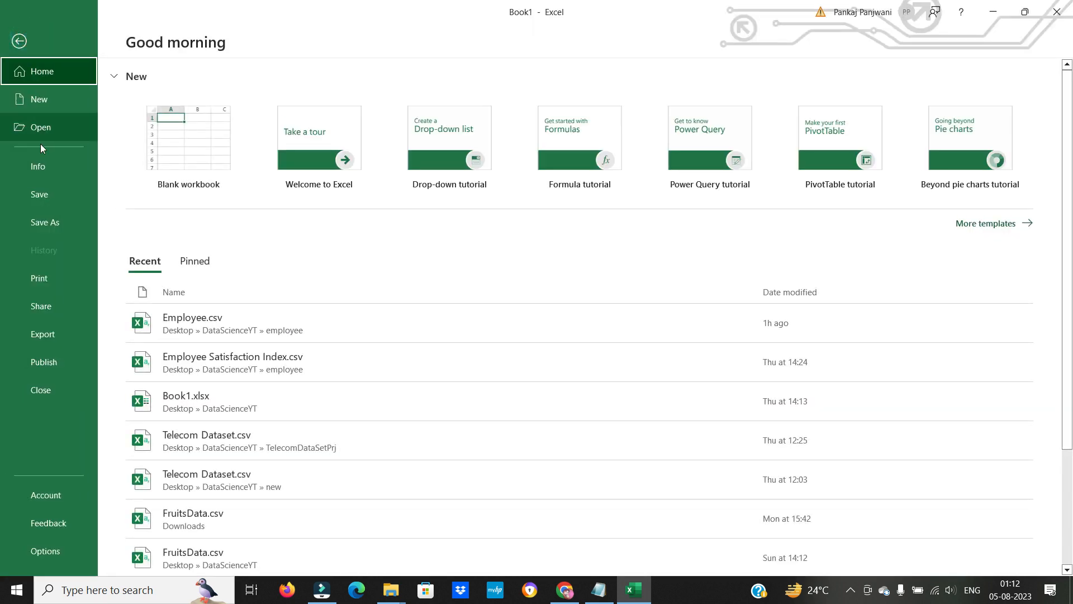
{"action": "left_click", "coordinate": [48, 223]}
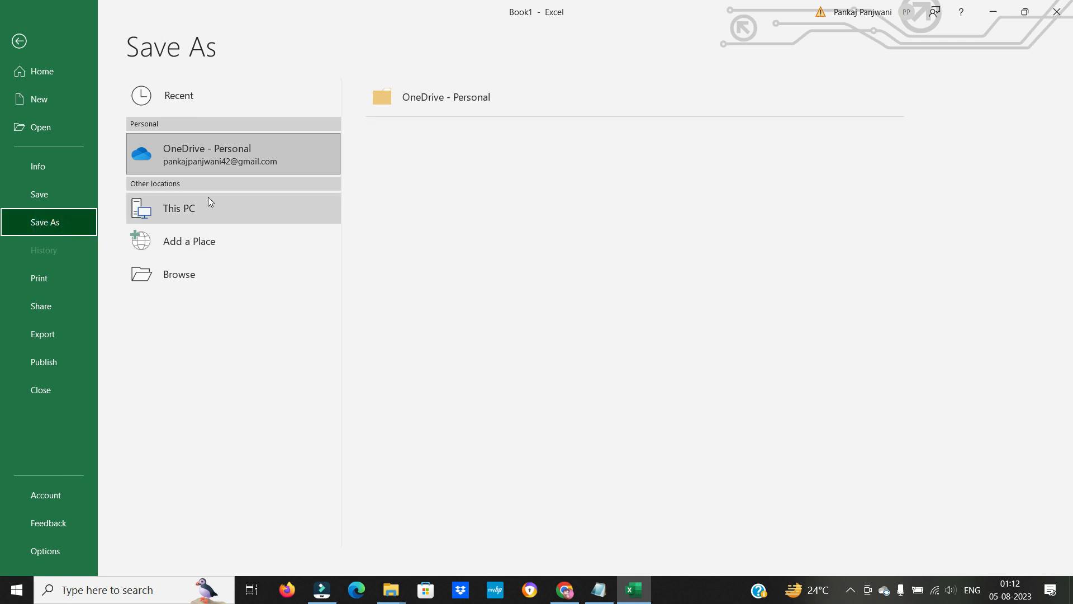
{"action": "left_click", "coordinate": [55, 200]}
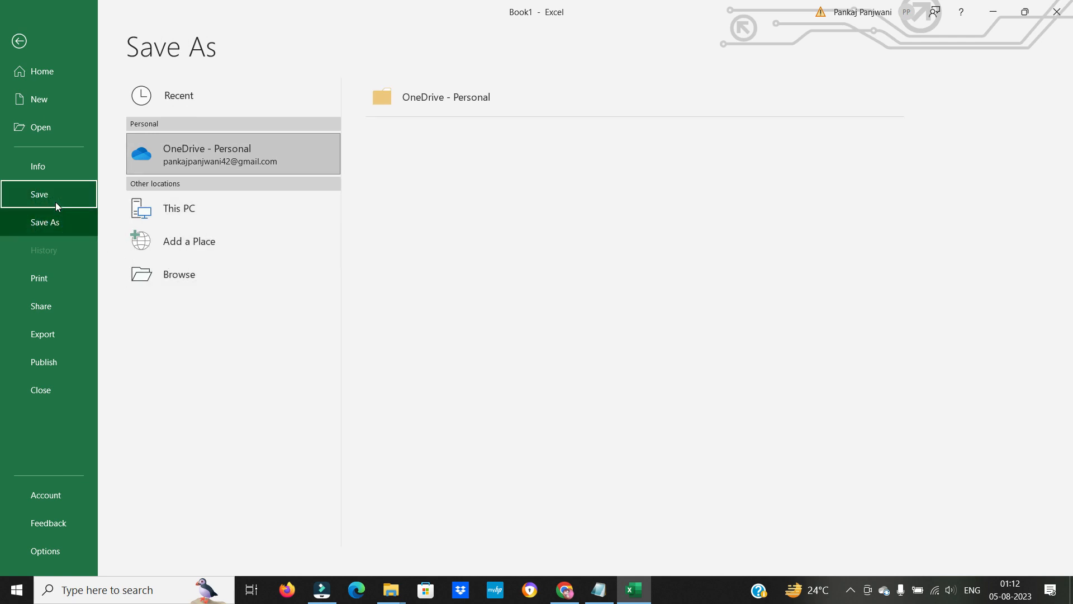
{"action": "left_click", "coordinate": [171, 212]}
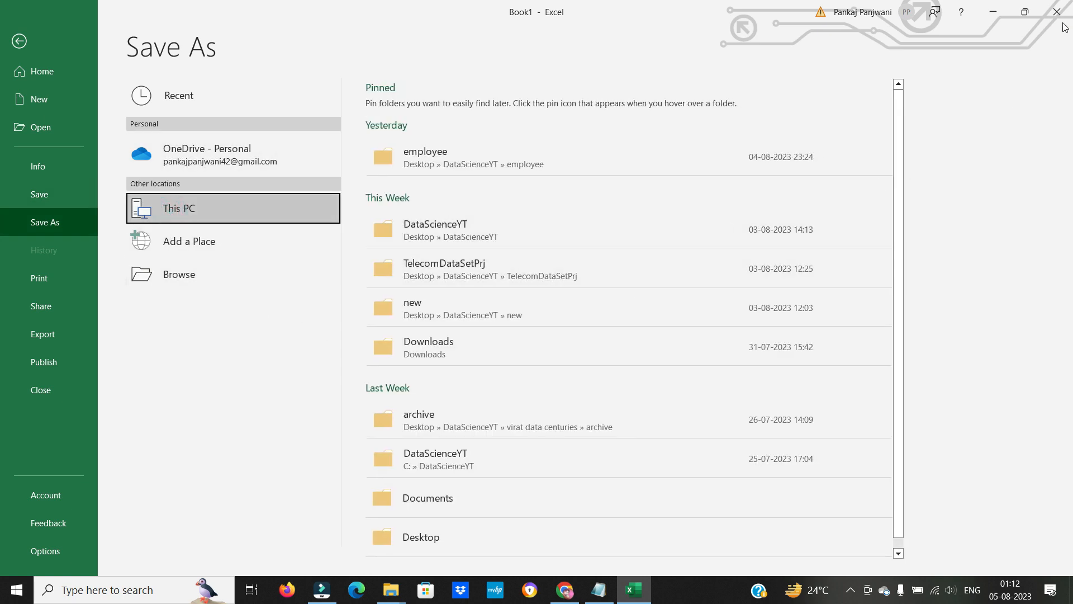
{"action": "left_click", "coordinate": [445, 221]}
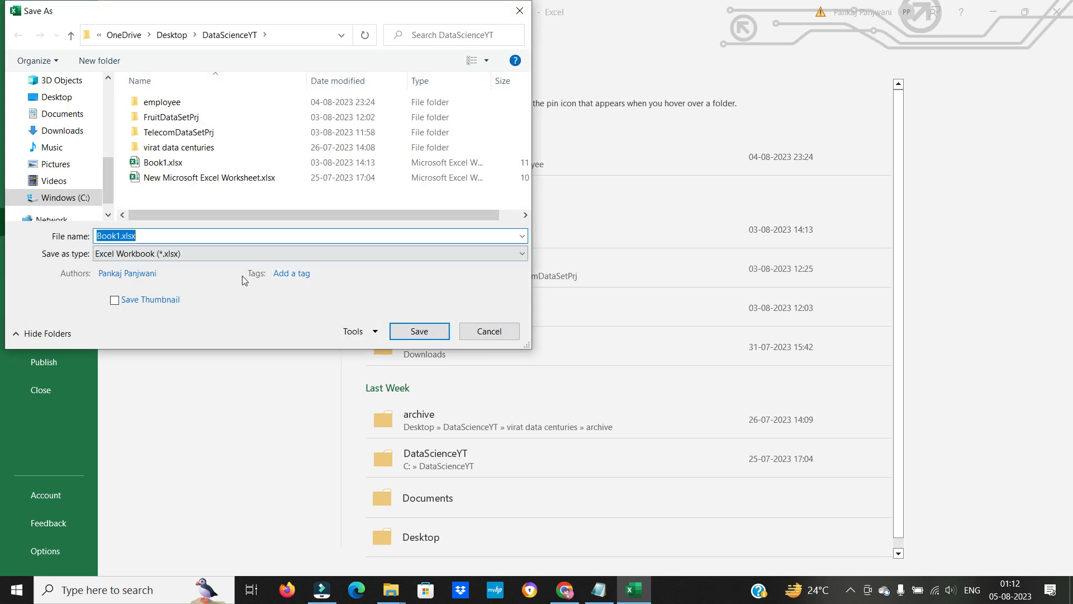
{"action": "left_click", "coordinate": [177, 254]}
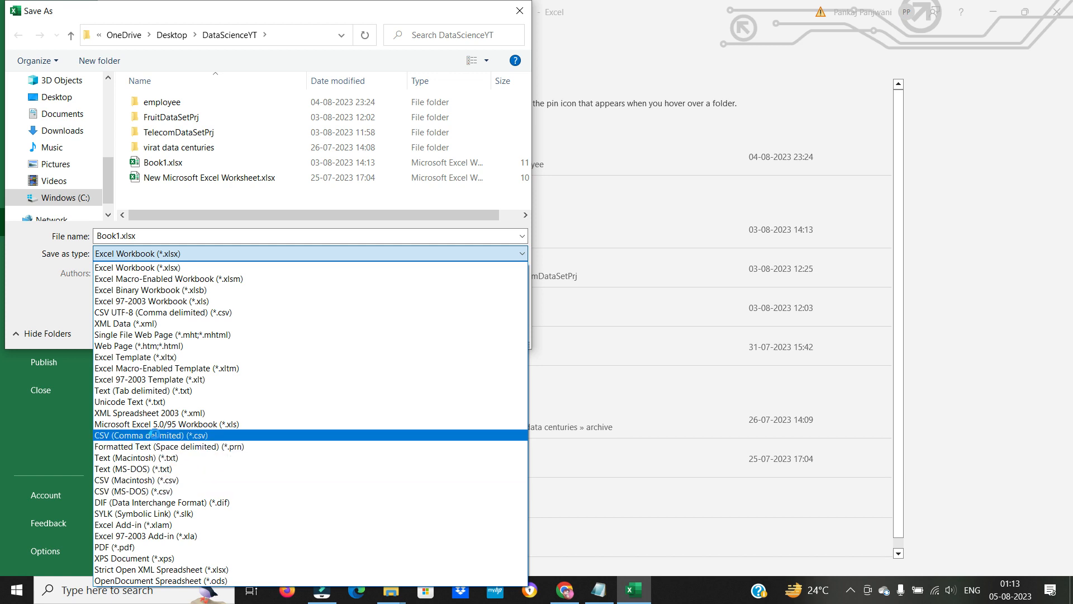
{"action": "left_click", "coordinate": [154, 435]}
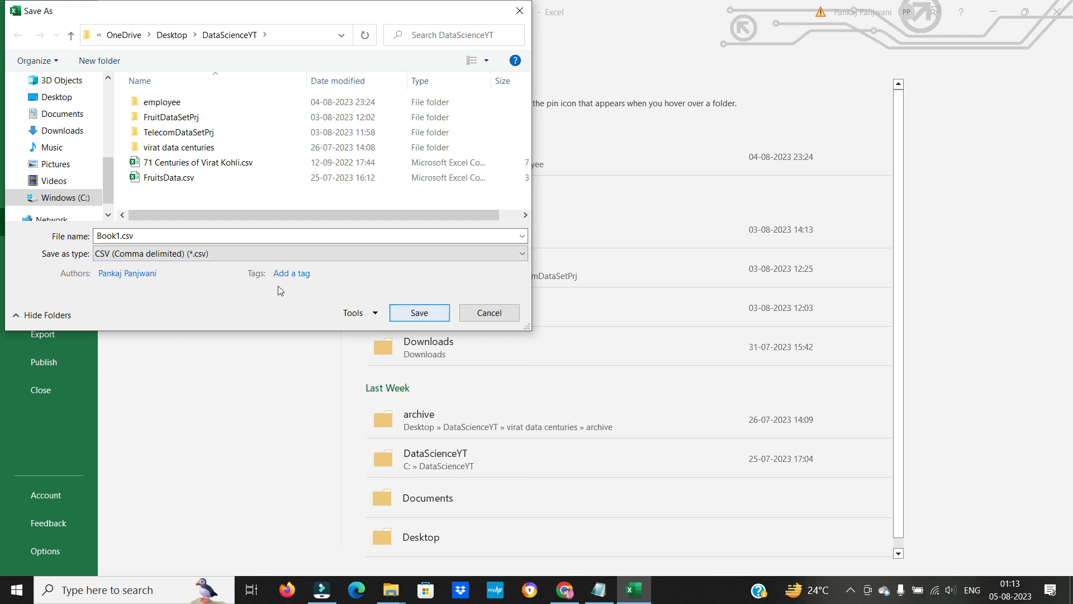
{"action": "left_click", "coordinate": [421, 319]}
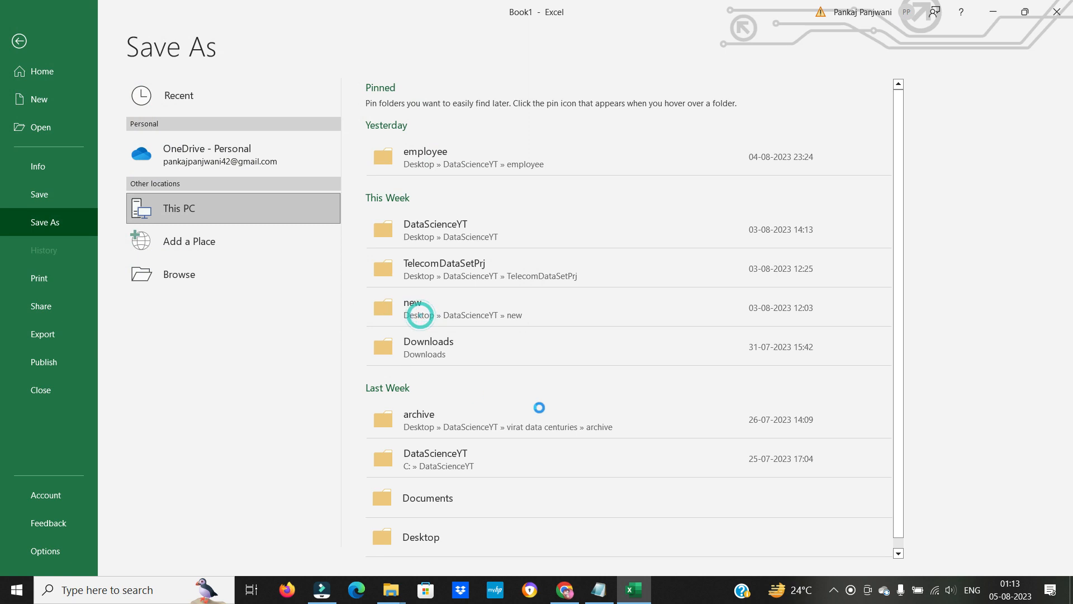